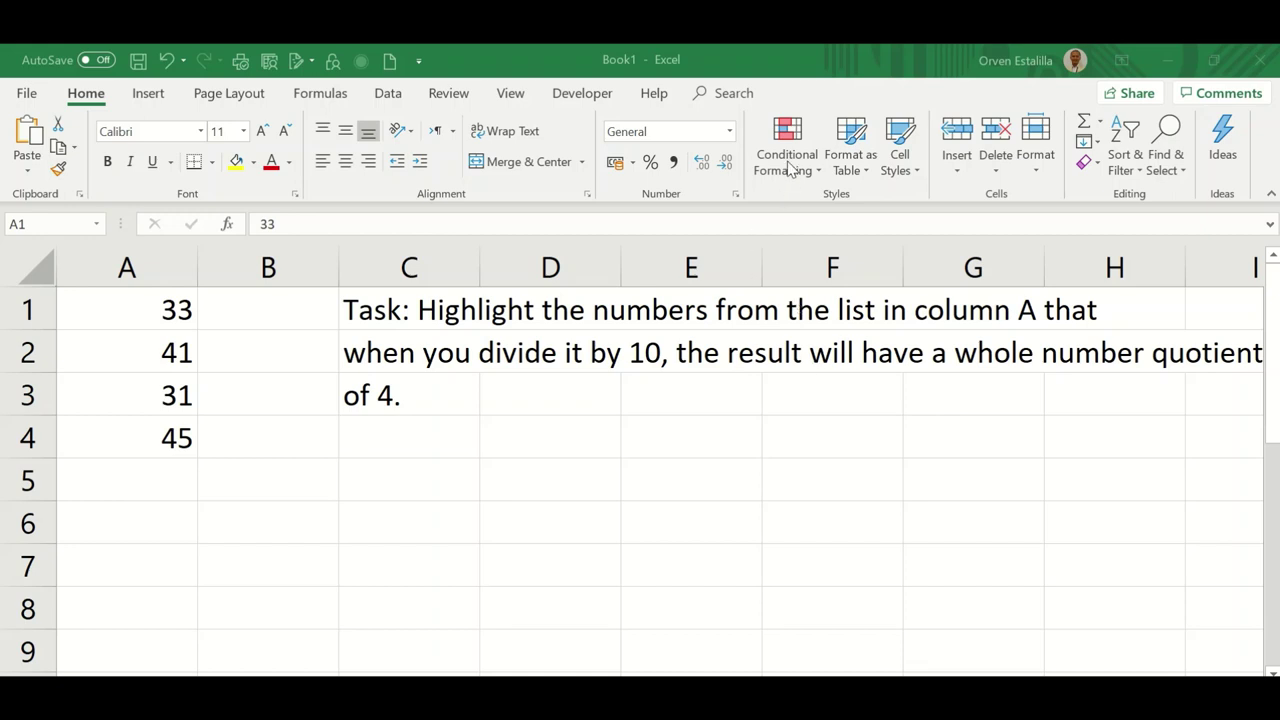
- Start a new conditional formatting rule for cells A1:A4 that uses a formula to determine which cells to format
click(166, 310)
drag(166, 310, 163, 449)
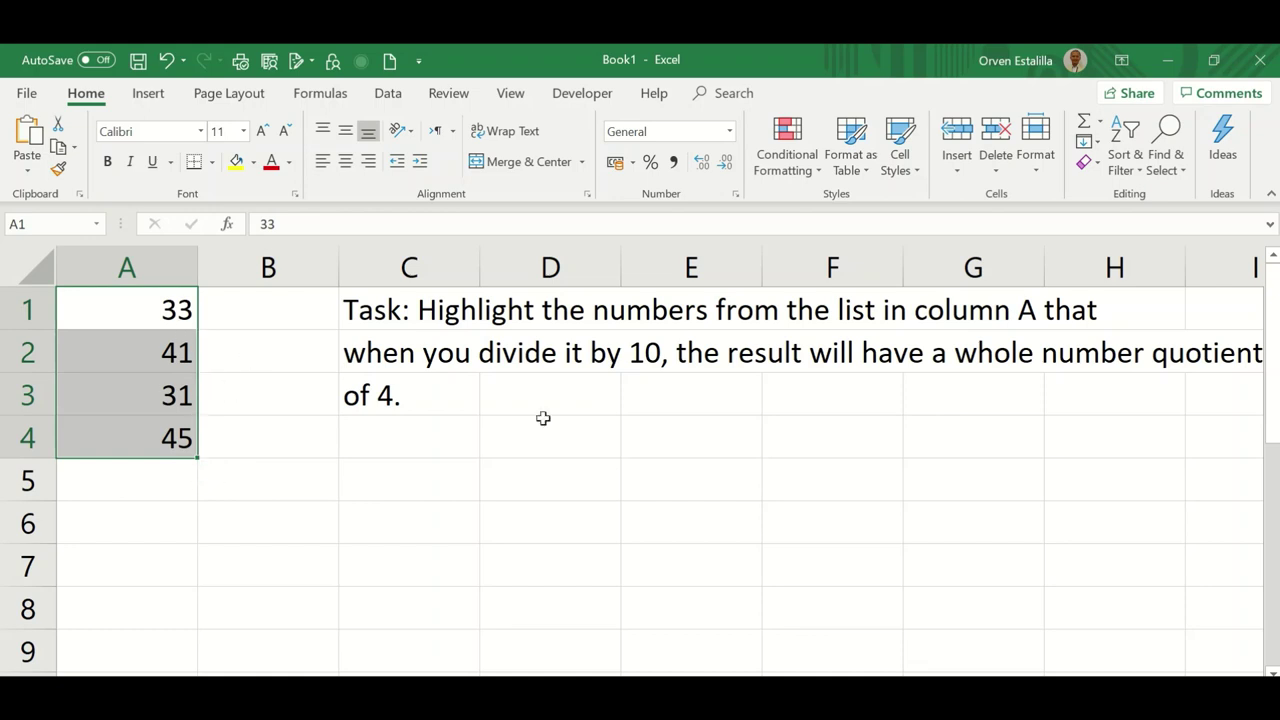
click(787, 170)
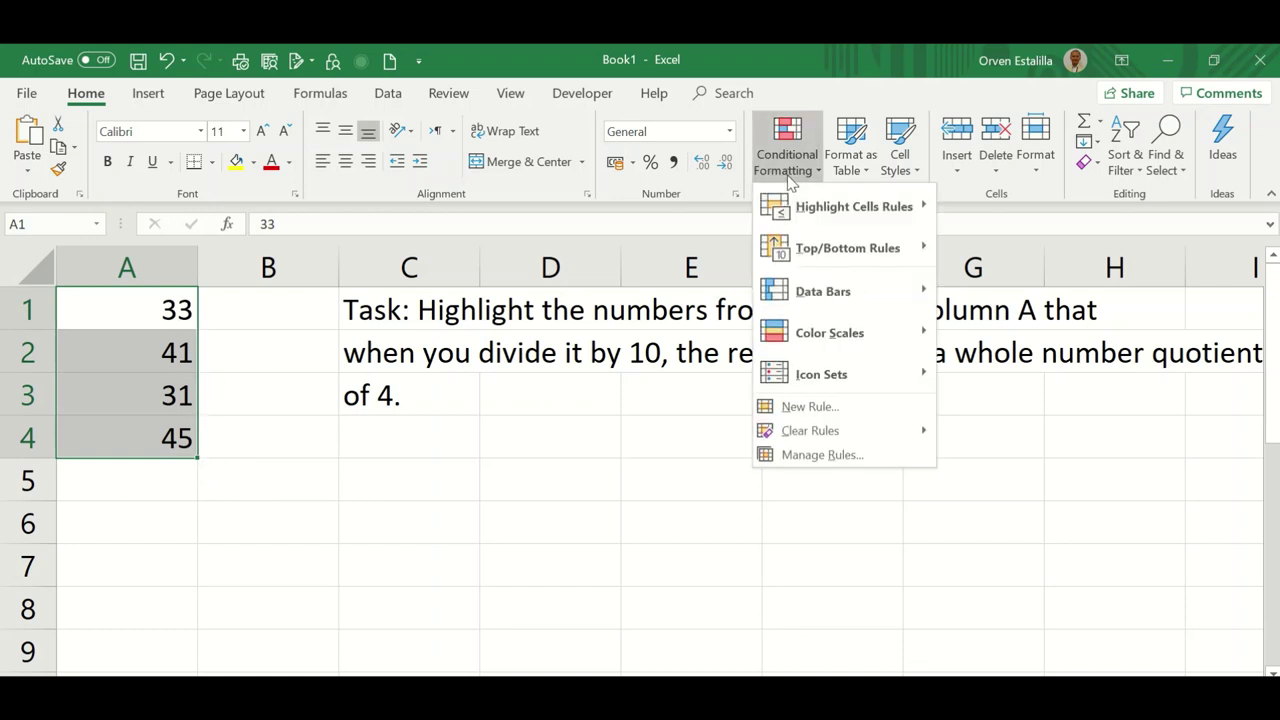
click(810, 407)
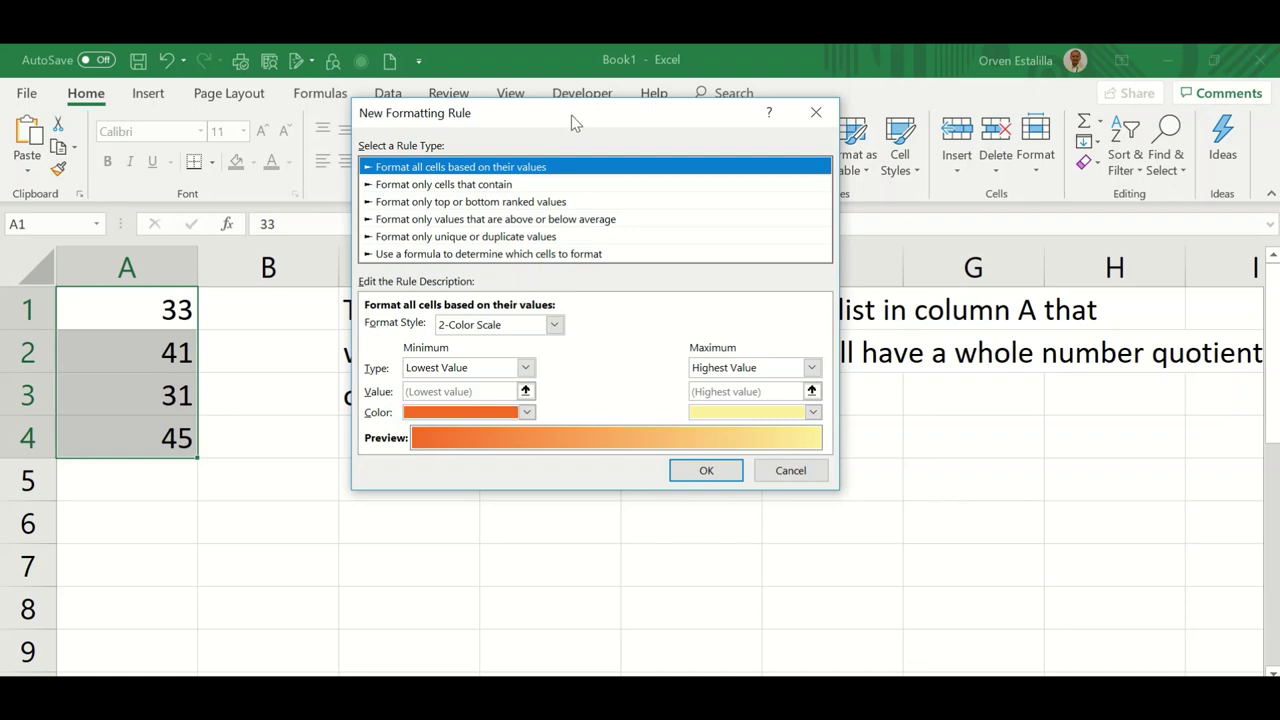
click(535, 256)
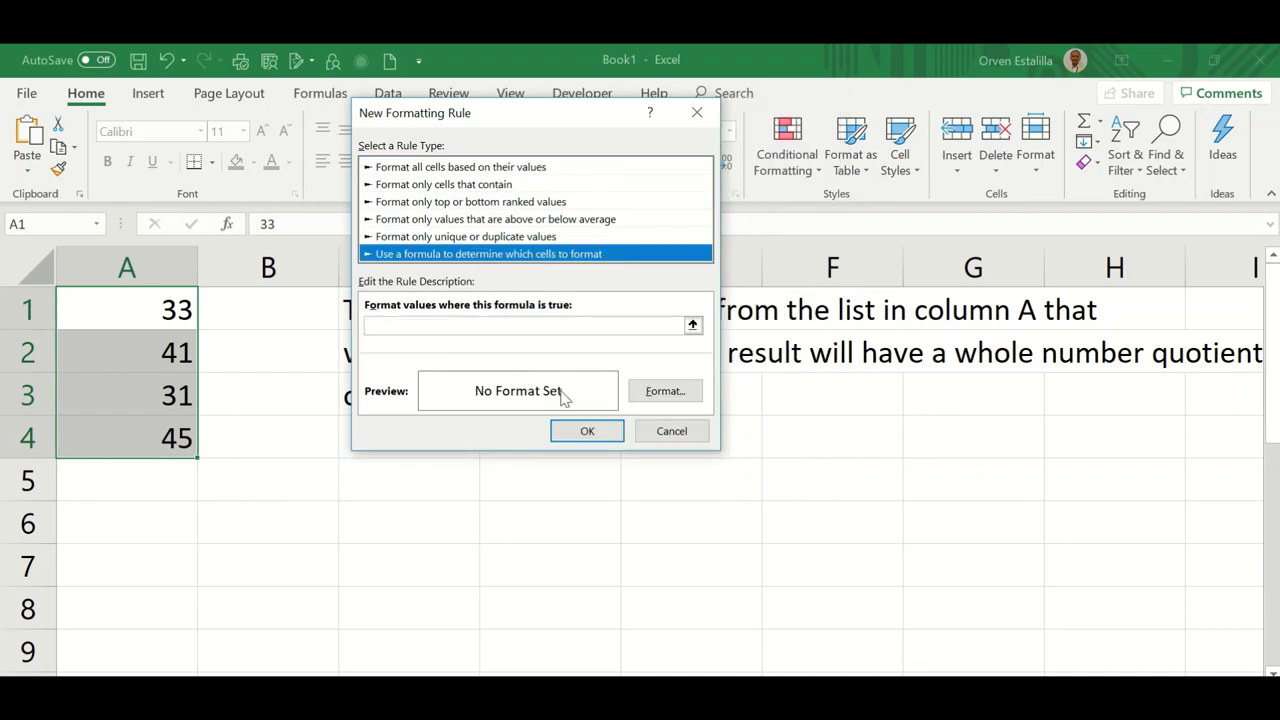
- Set the rule's fill to the lightest orange theme color
click(661, 392)
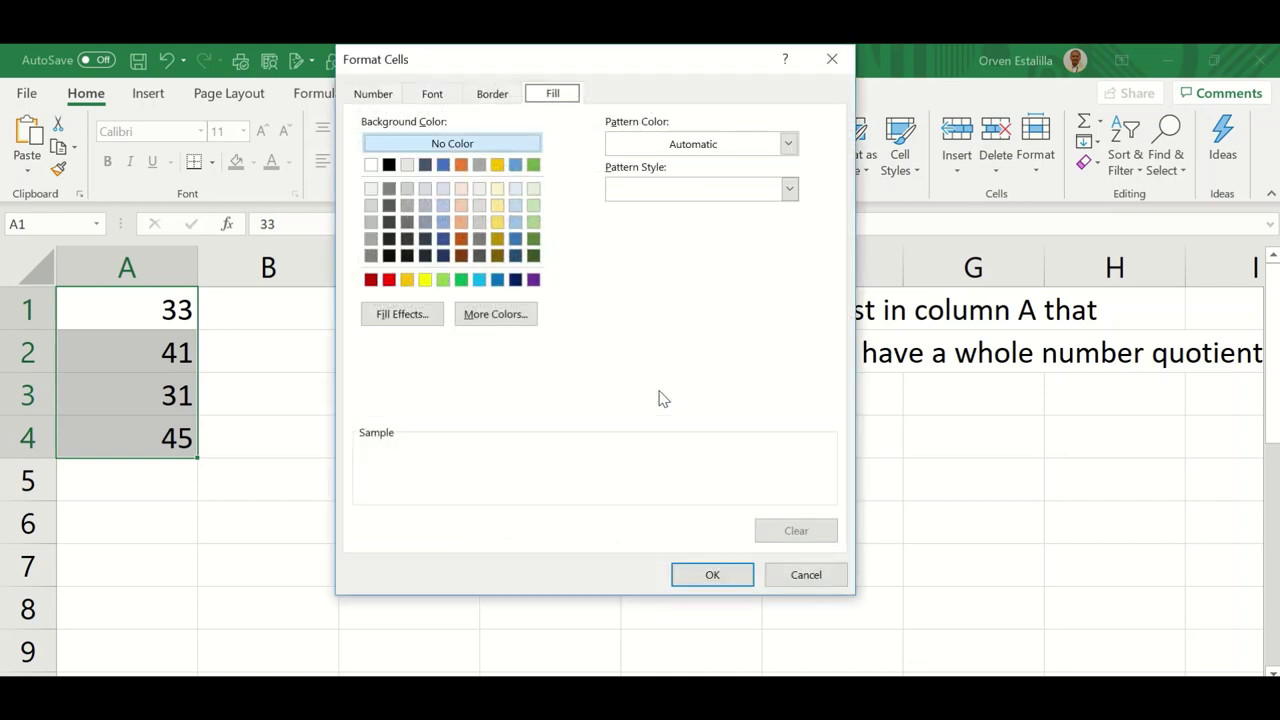
click(432, 94)
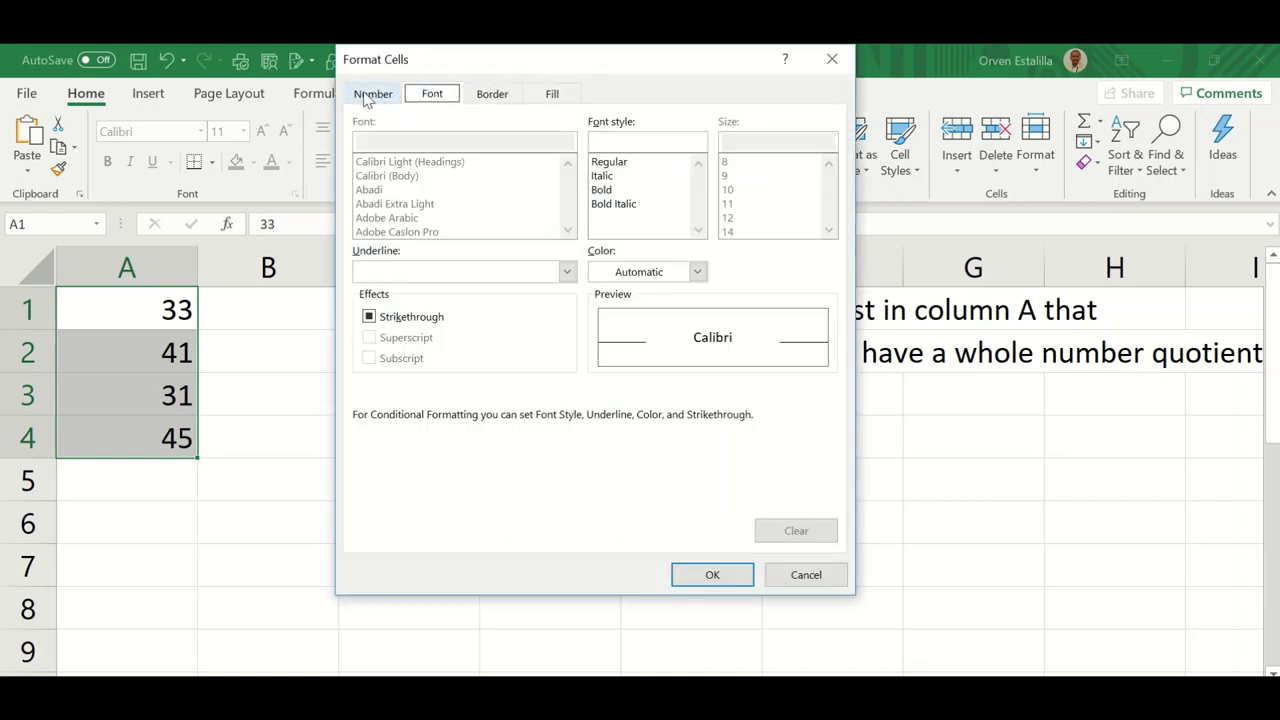
click(557, 99)
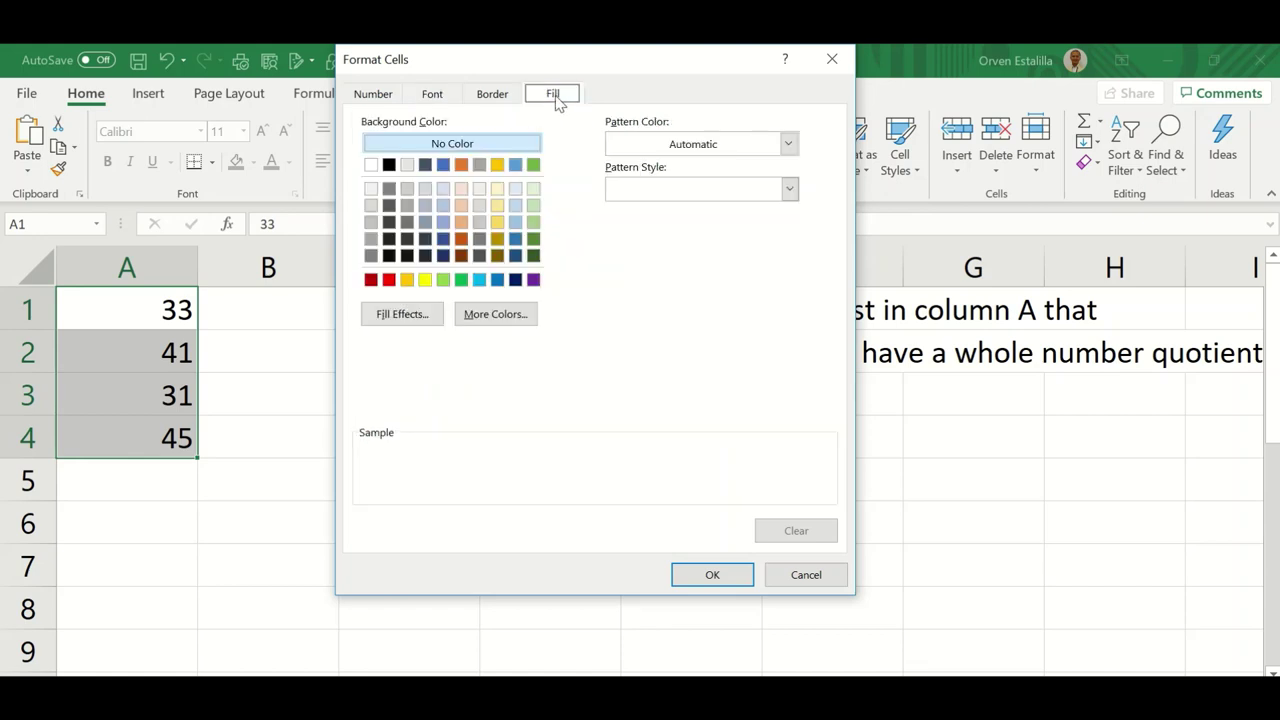
click(461, 189)
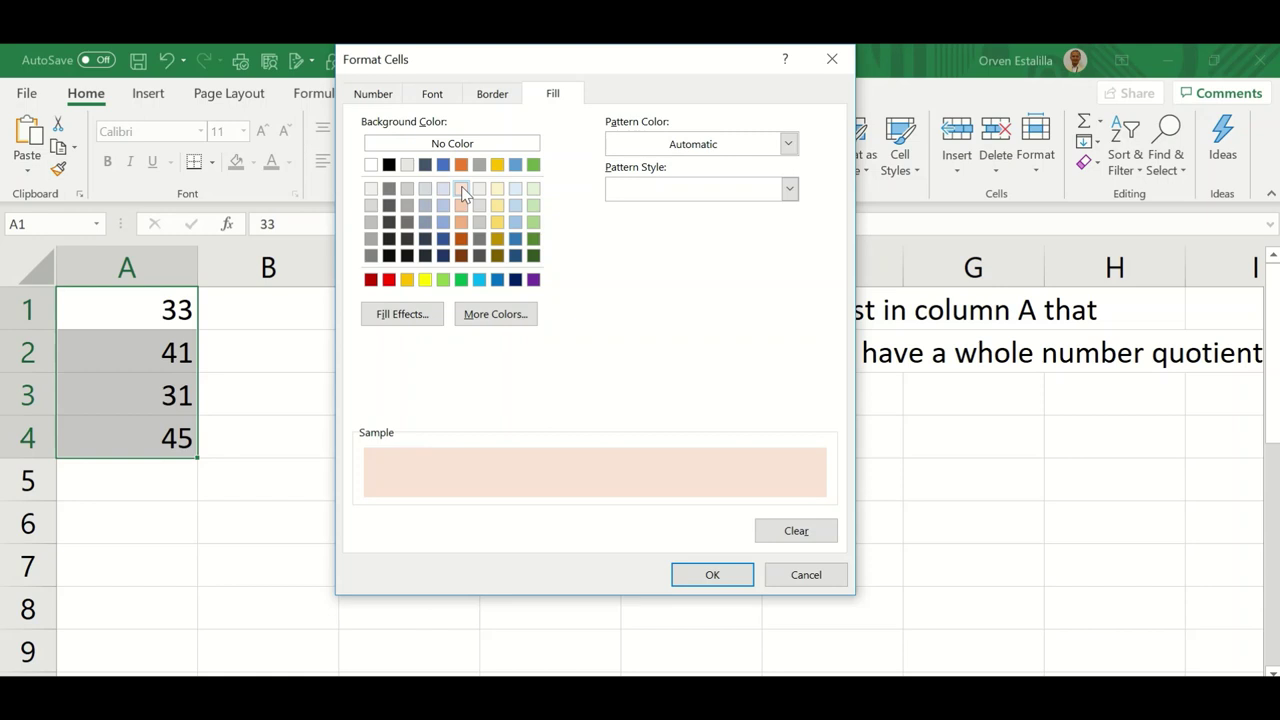
- Add a dash-dot outline border to the rule's format, choose red as the line color, and accept the format
click(494, 94)
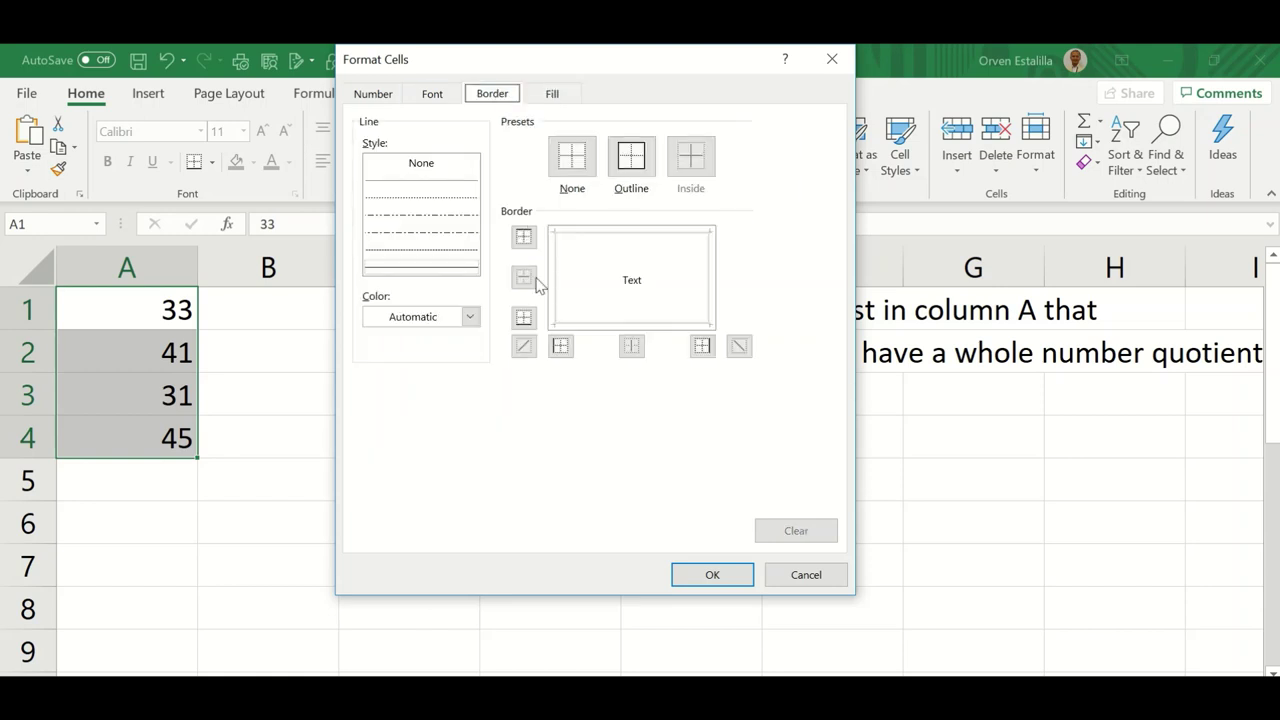
click(434, 215)
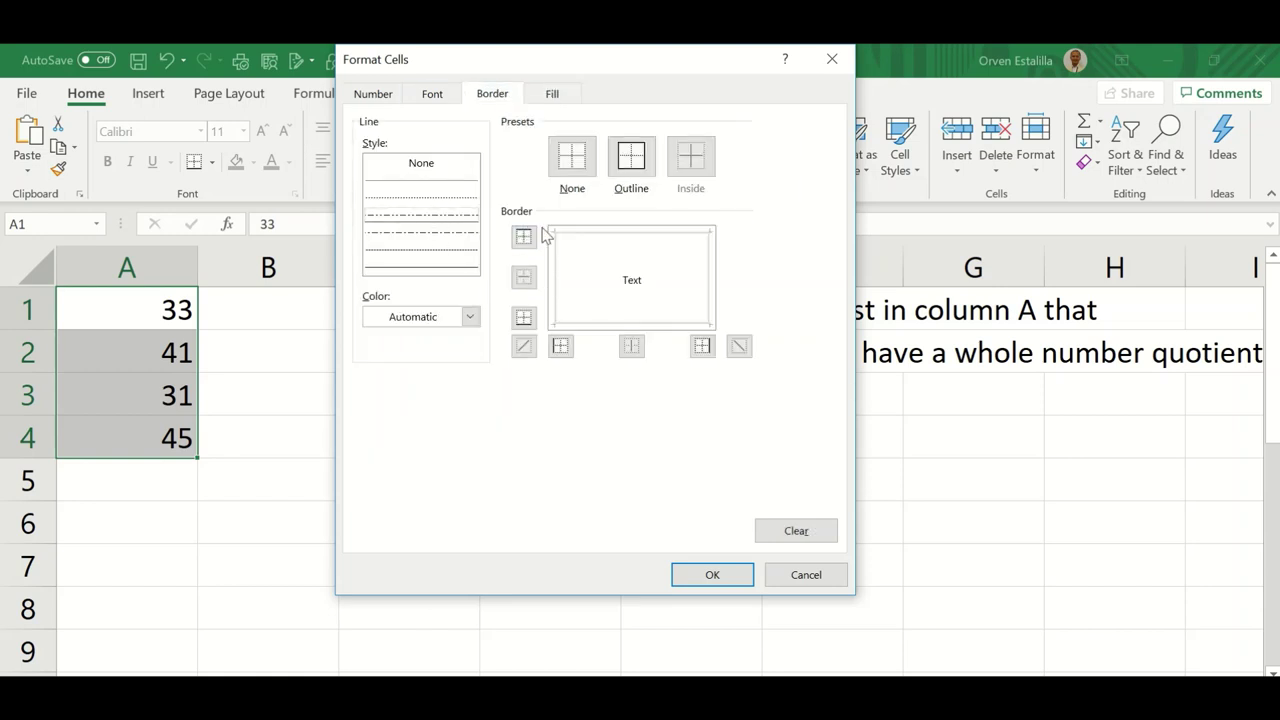
click(457, 216)
click(643, 190)
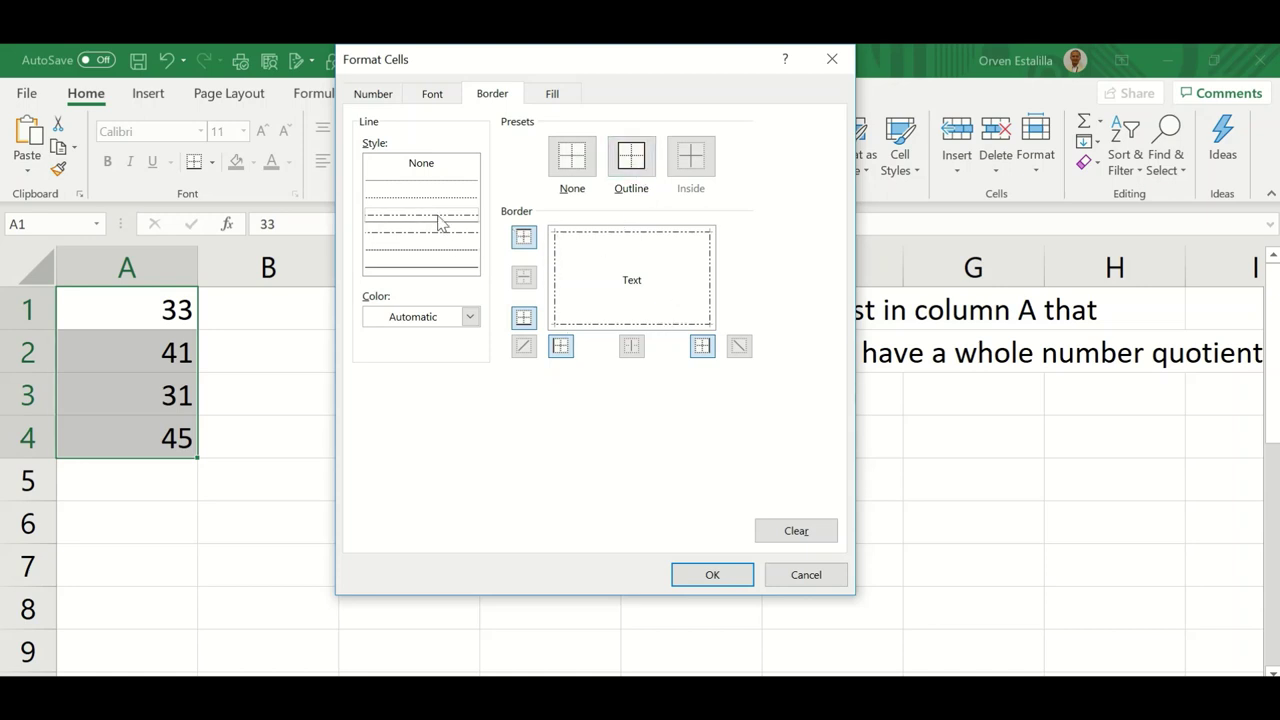
click(469, 317)
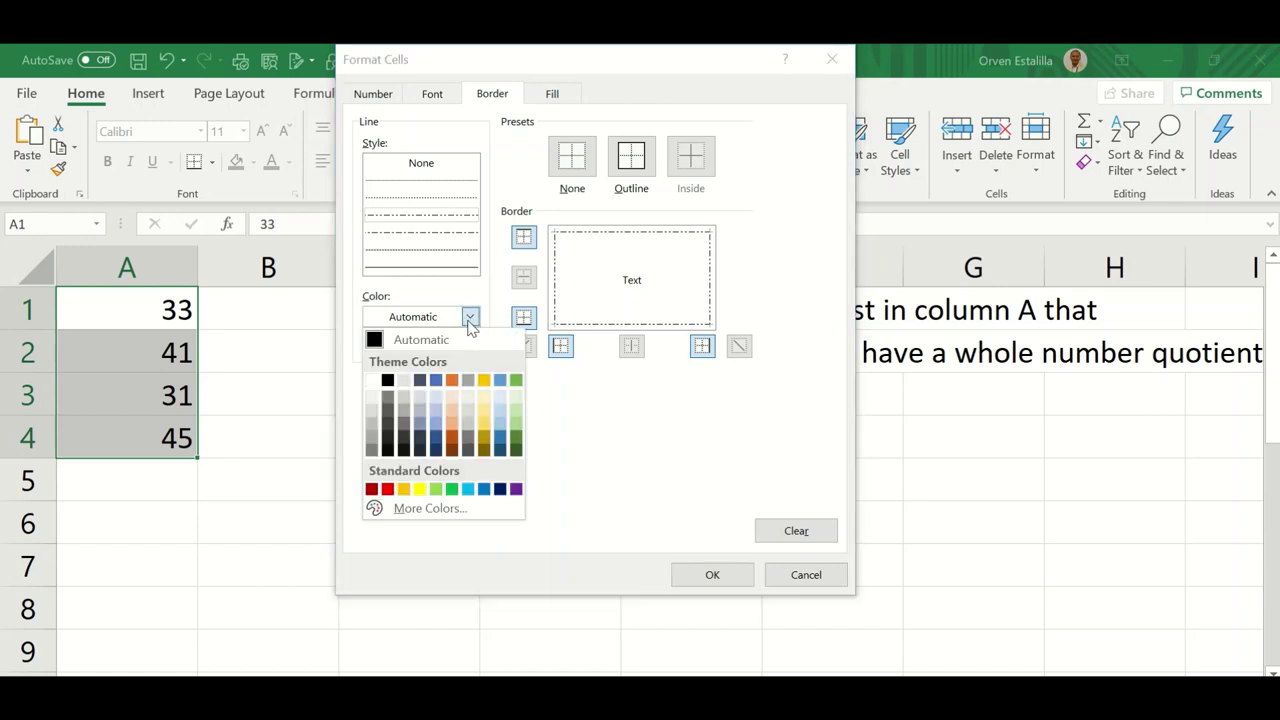
click(386, 489)
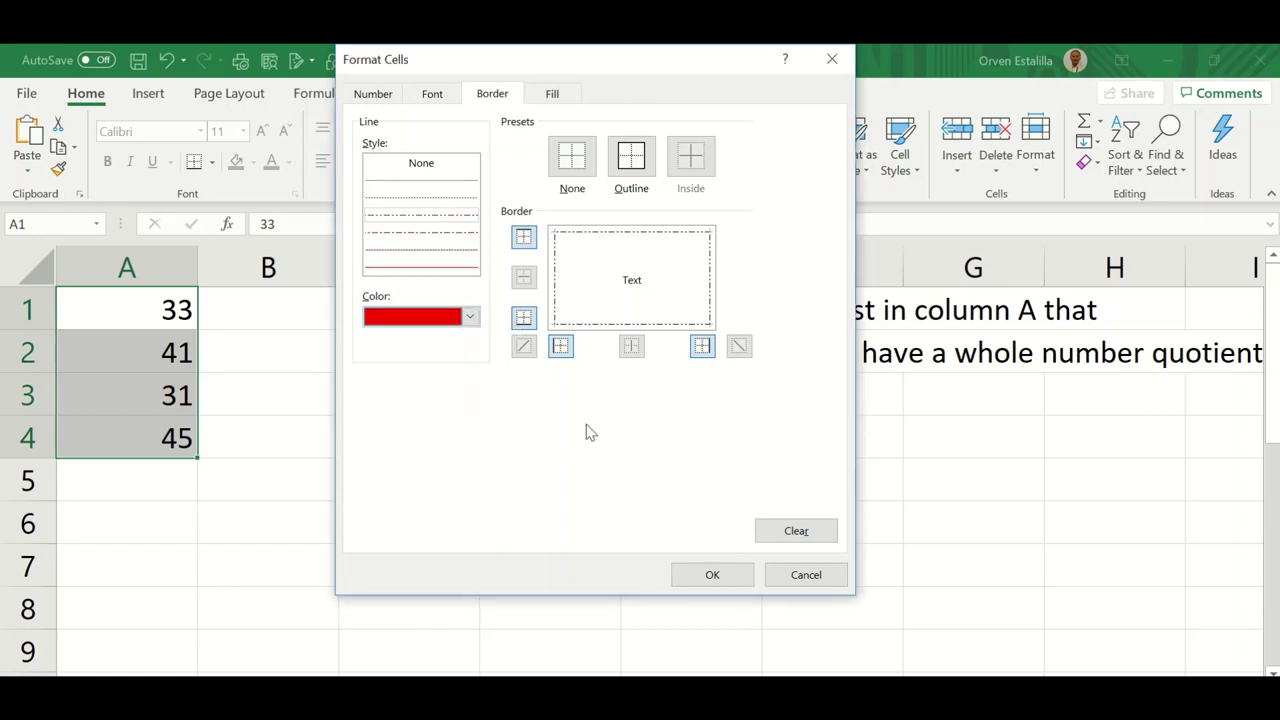
click(716, 576)
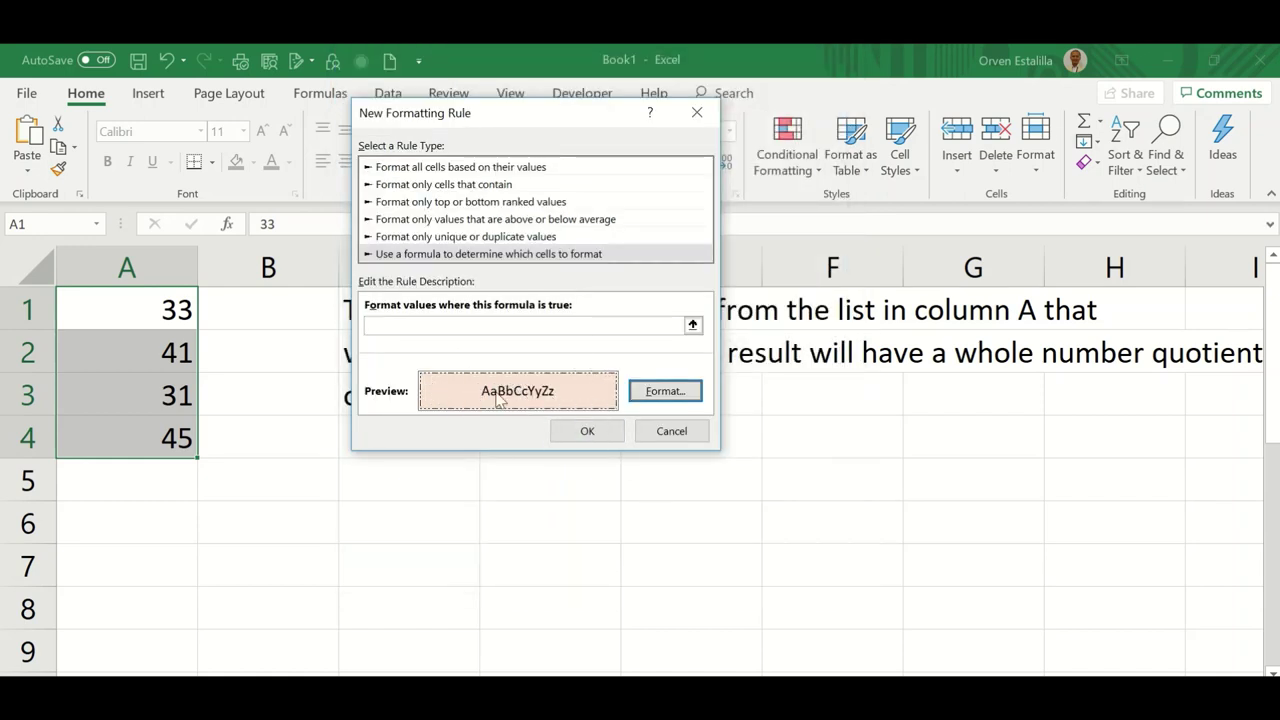
- Reapply the outline border of the rule's format in red and accept the format
click(655, 396)
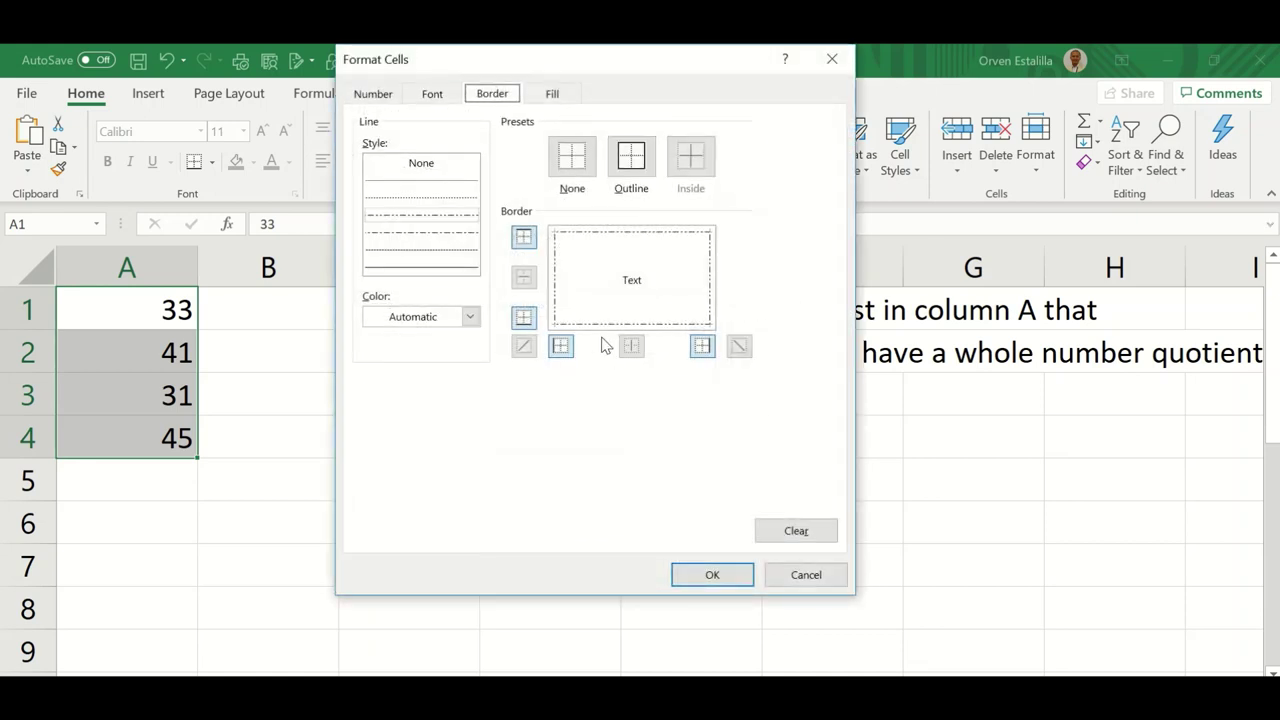
click(470, 318)
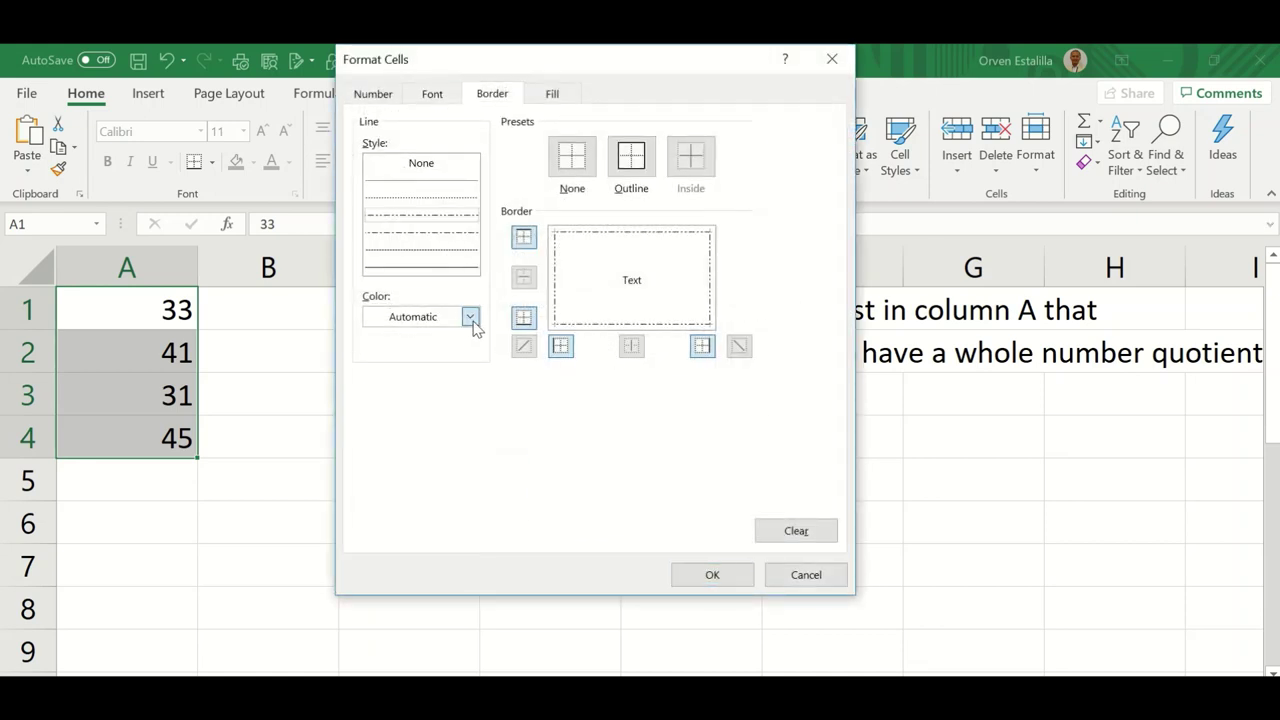
click(470, 318)
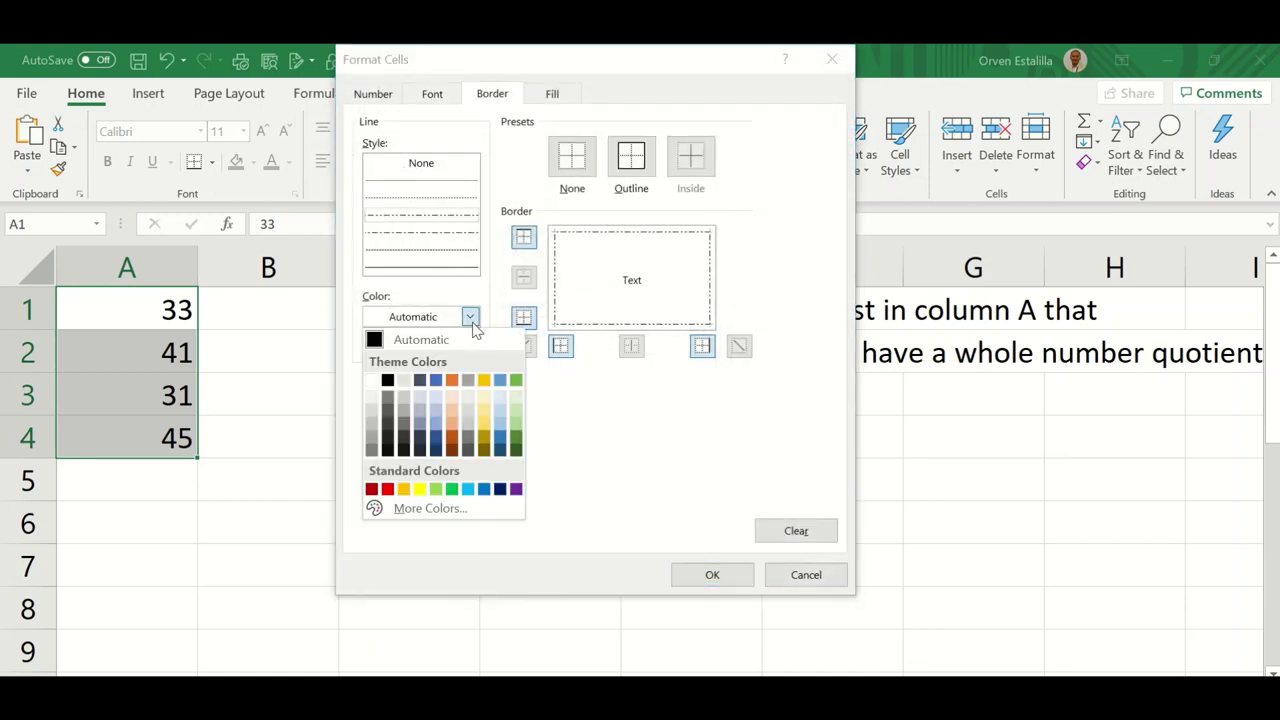
click(389, 488)
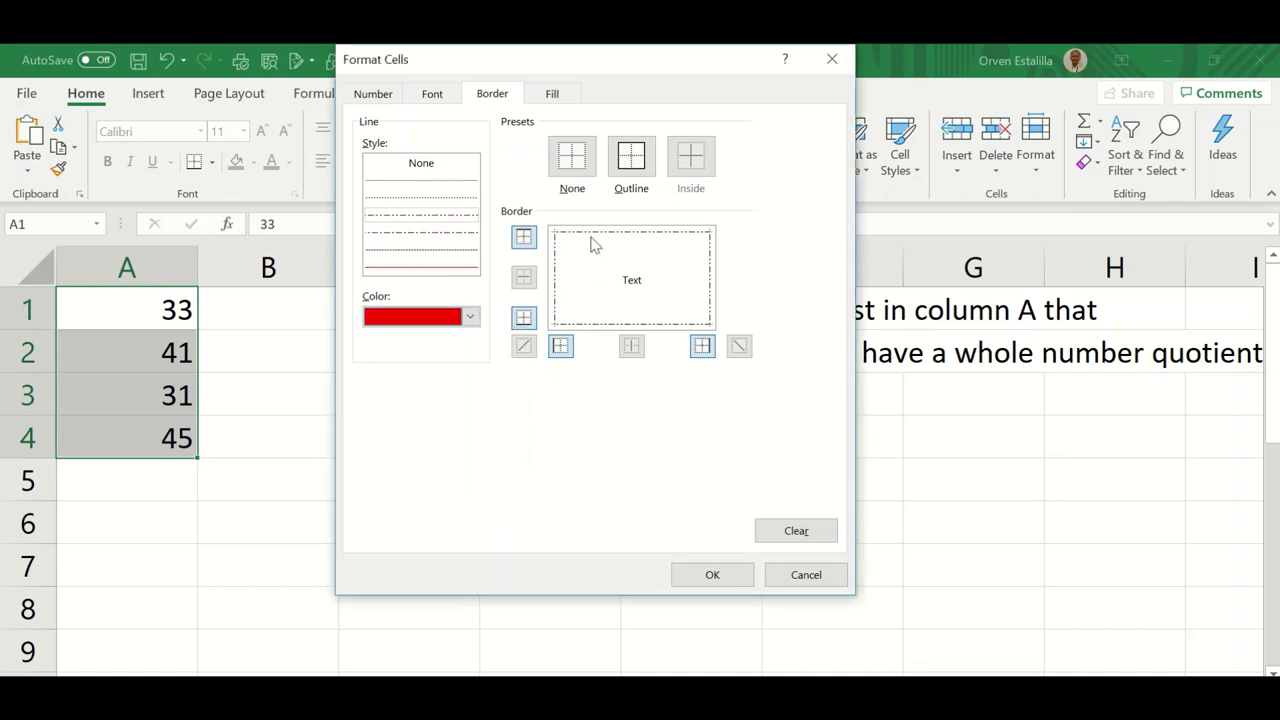
click(631, 155)
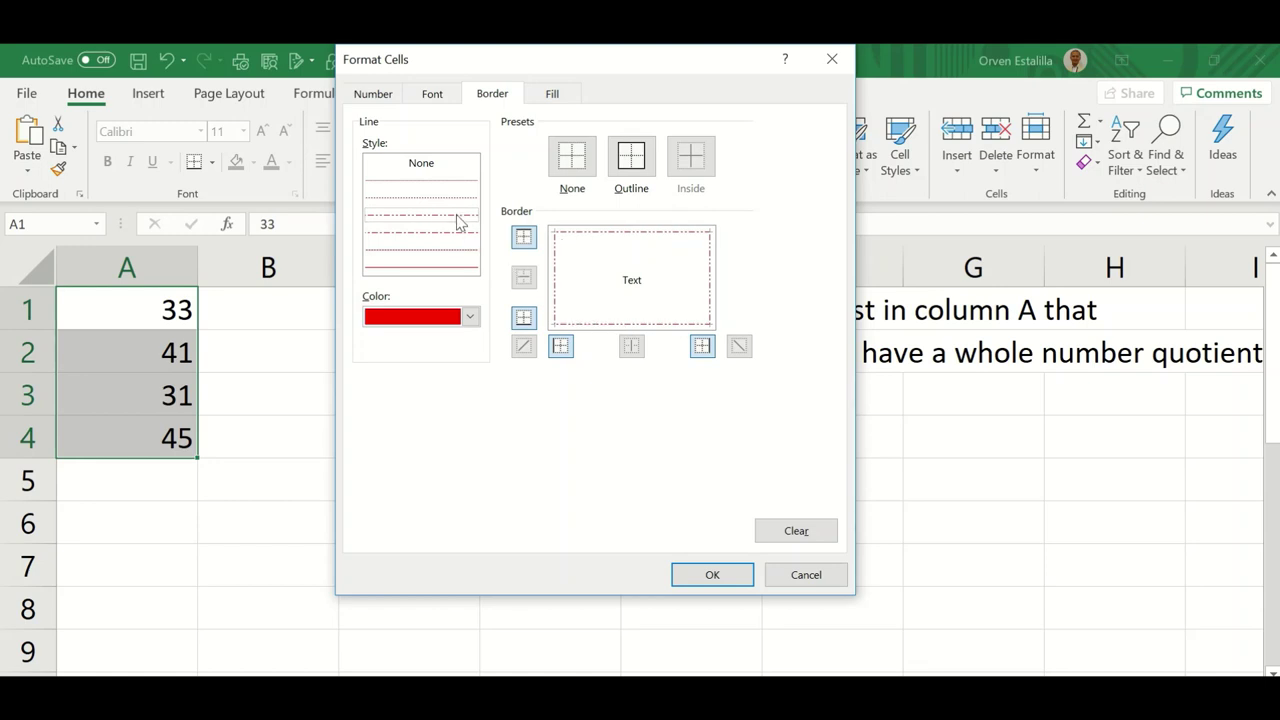
click(714, 577)
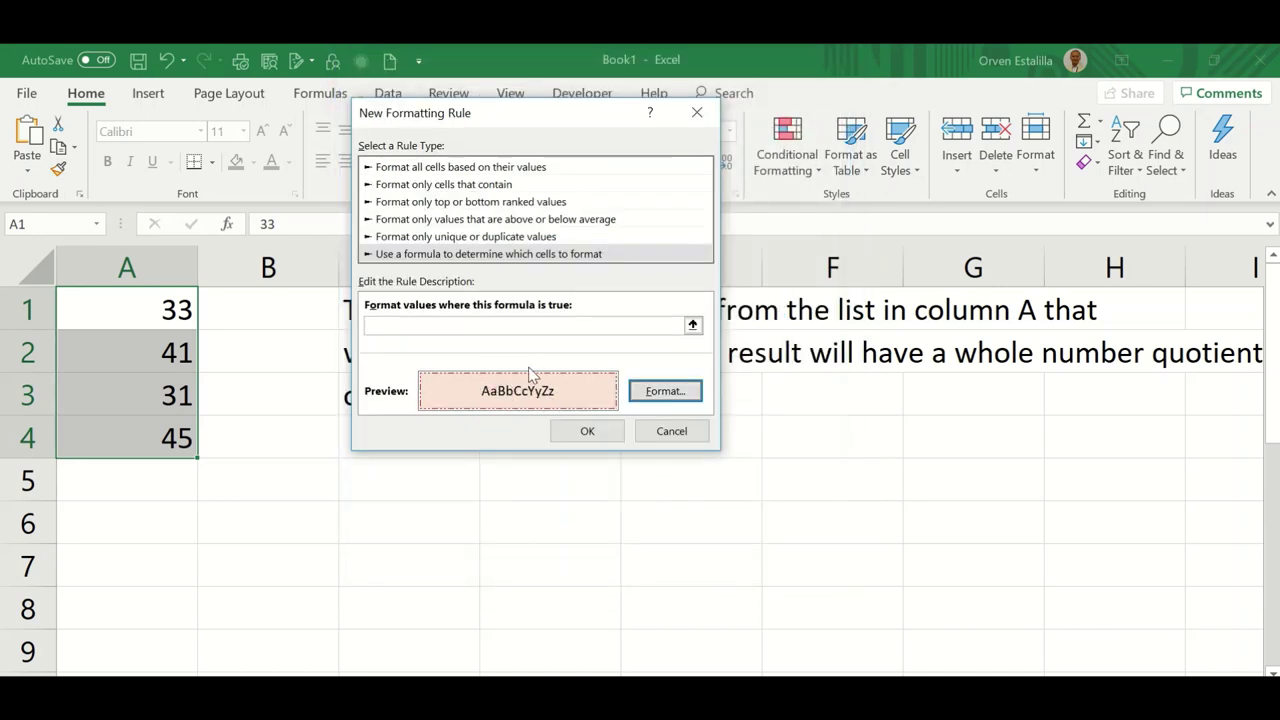
- Enter =quotient($A$1,10)=4 as the rule's formula
click(440, 324)
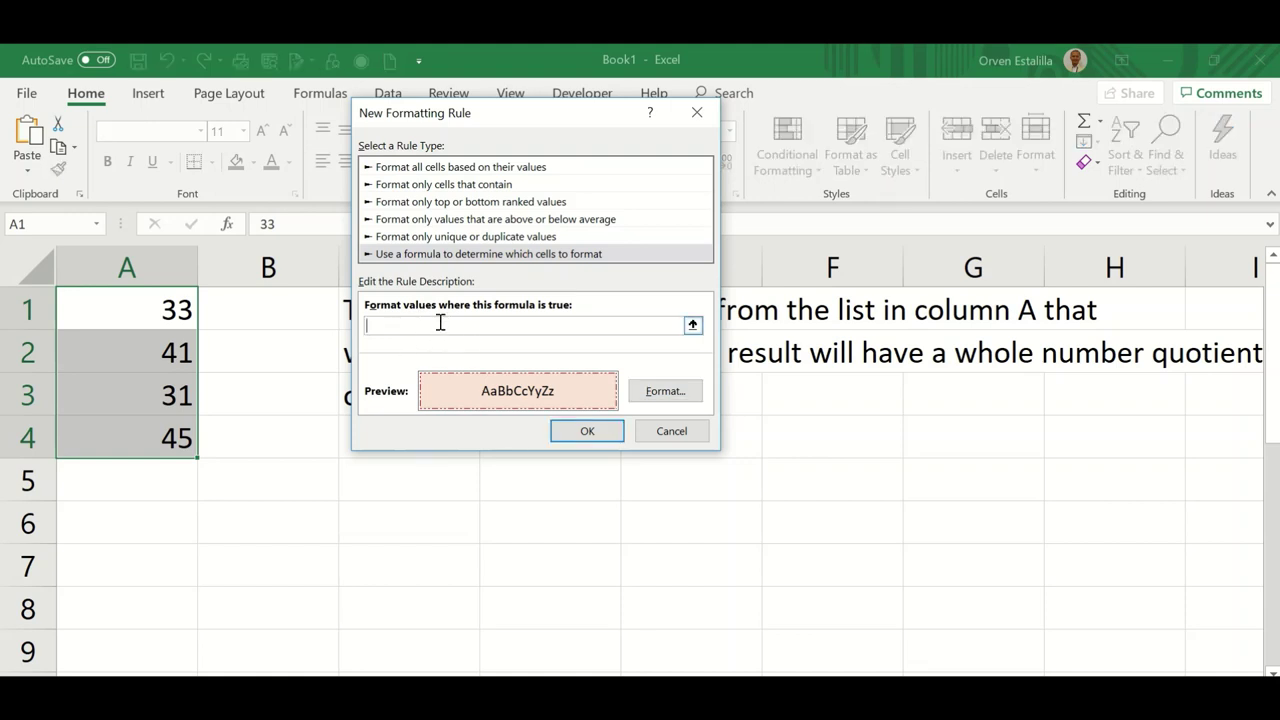
text(=quotient()
click(144, 309)
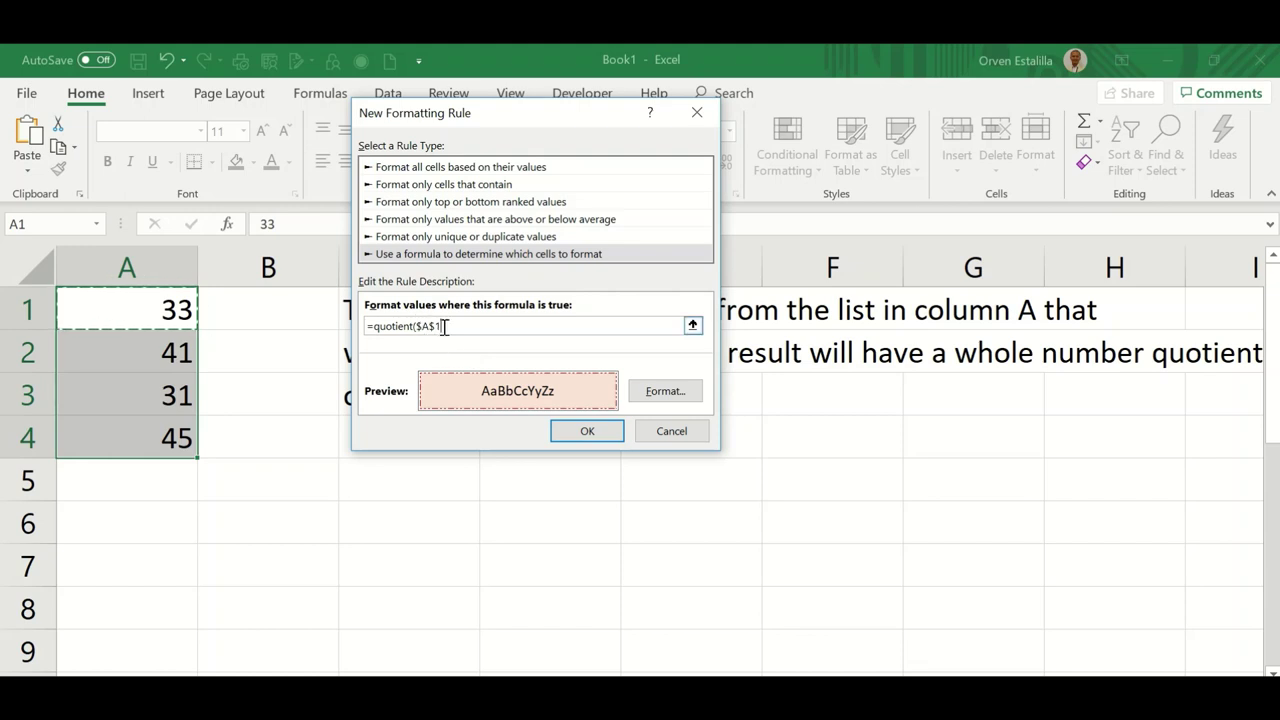
text(,)
drag(584, 116, 643, 183)
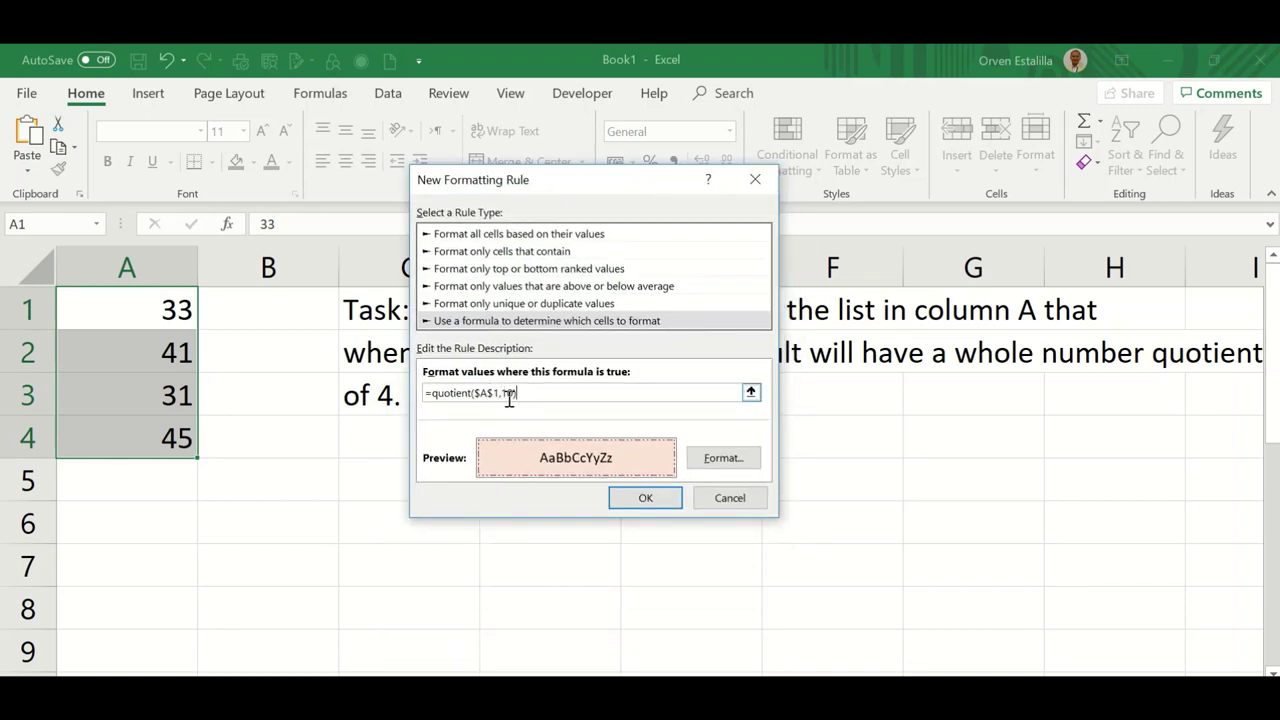
drag(612, 190, 490, 135)
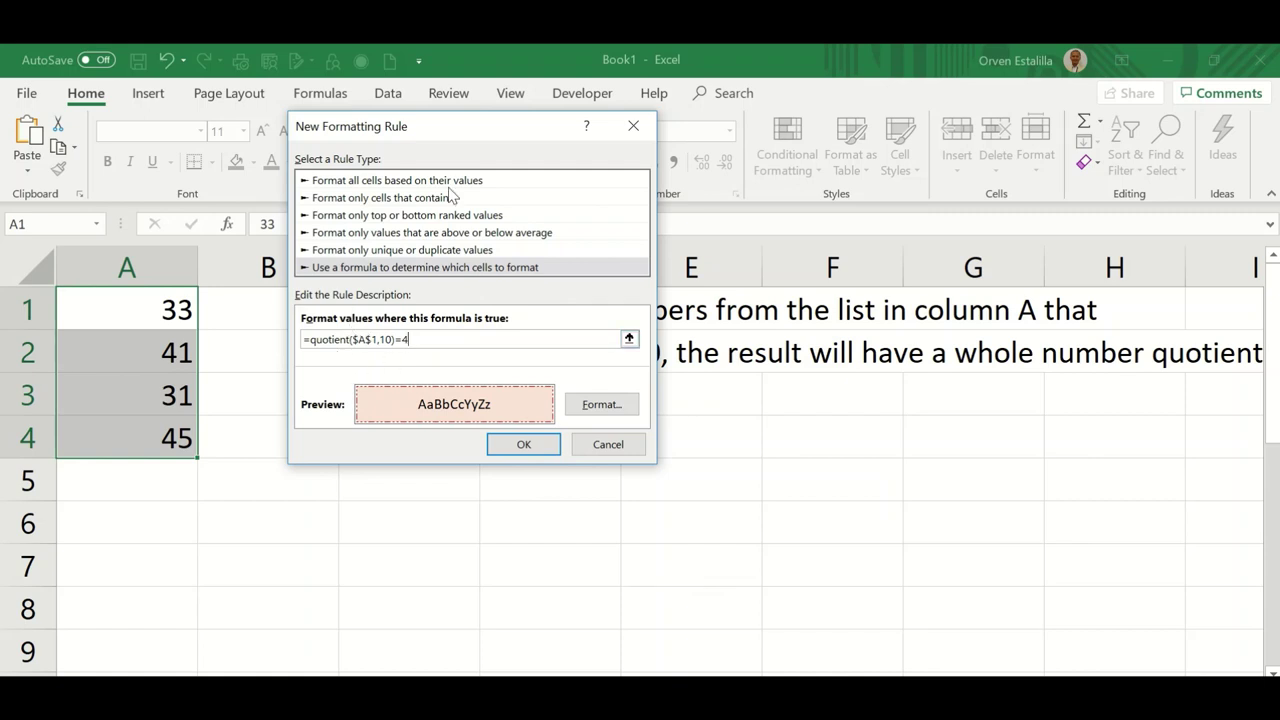
drag(484, 137, 666, 153)
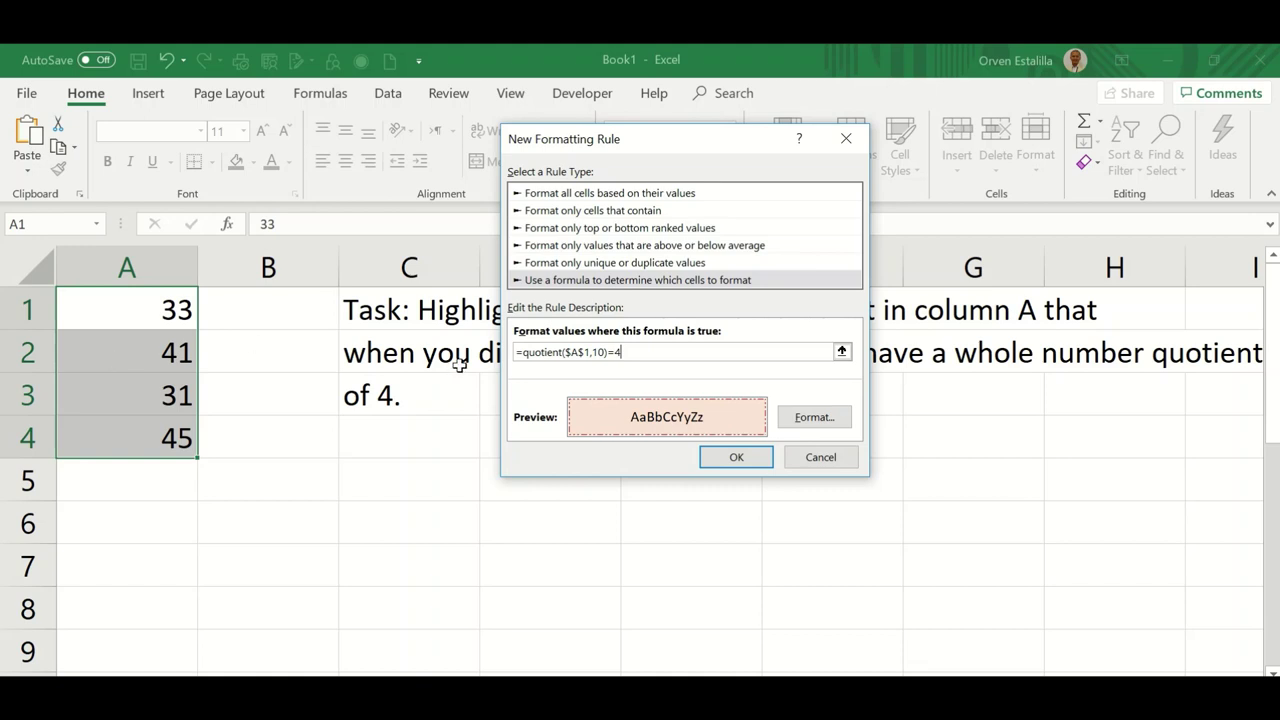
- Change the cell reference in the formula to $A1 so the row is relative, and apply the rule
click(582, 353)
key(BackSpace)
click(579, 352)
click(740, 458)
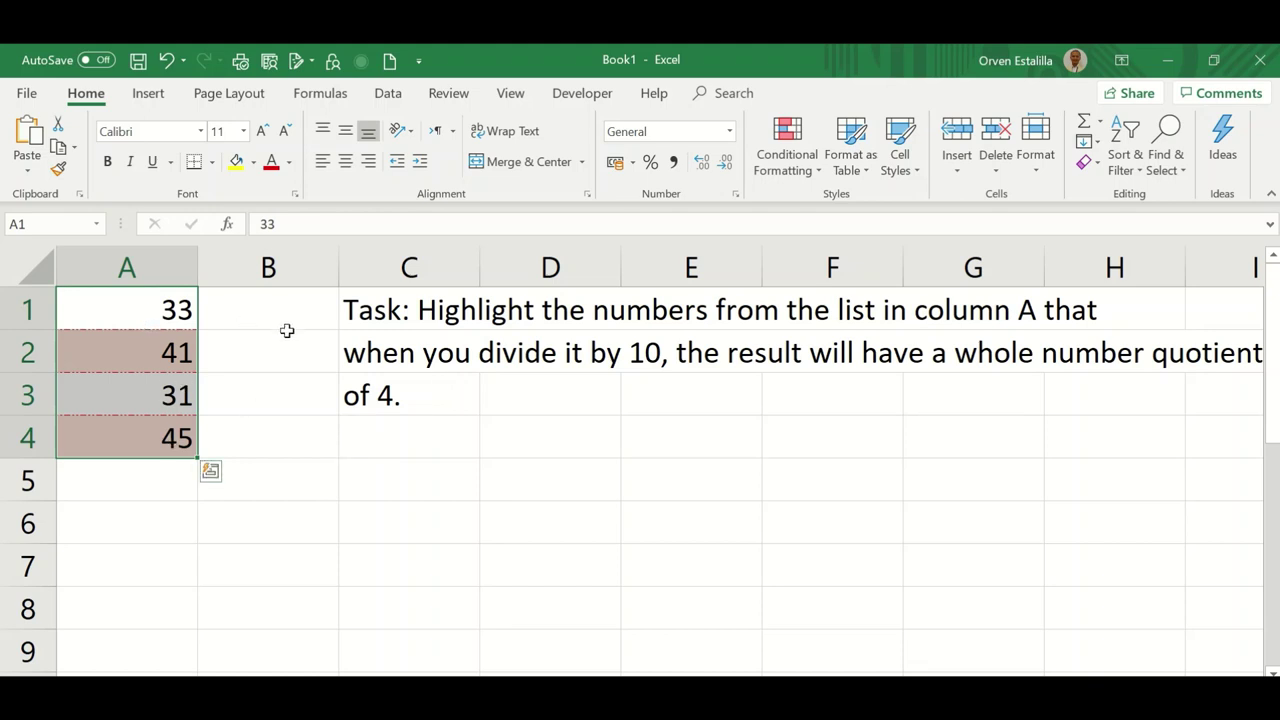
- Review the formula rule, its format and the range it applies to in the Conditional Formatting Rules Manager
click(803, 171)
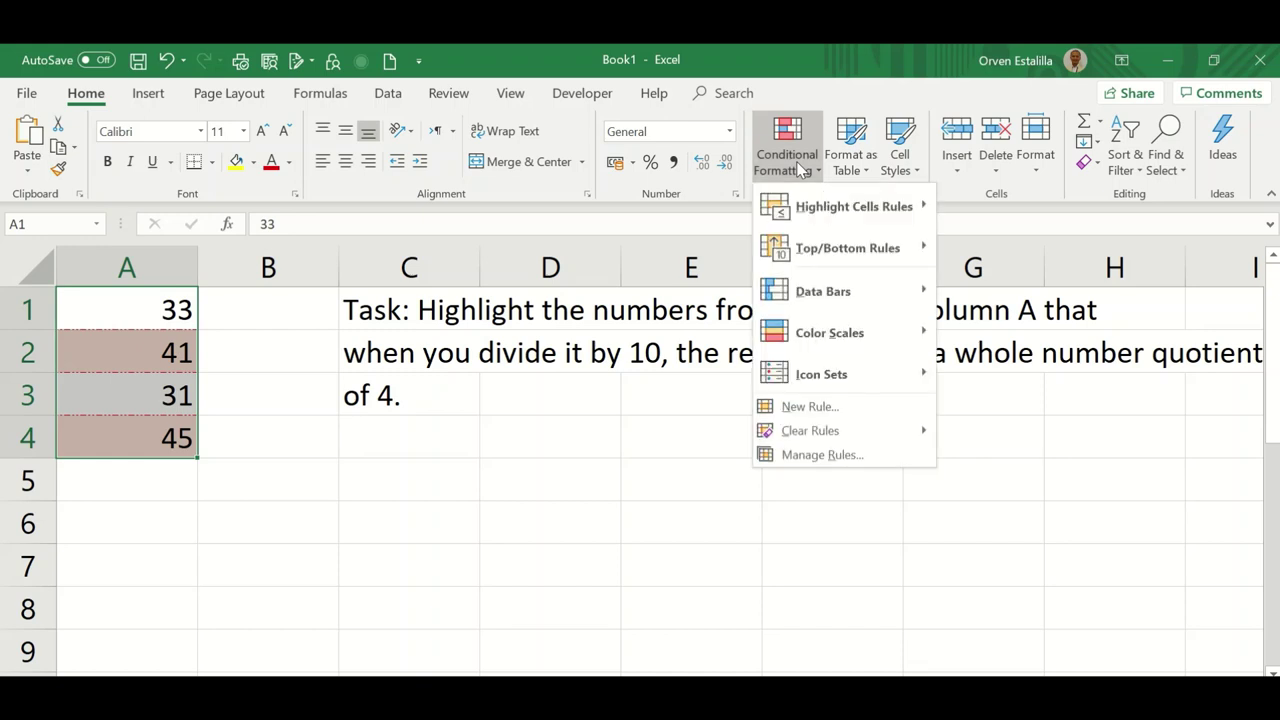
click(822, 455)
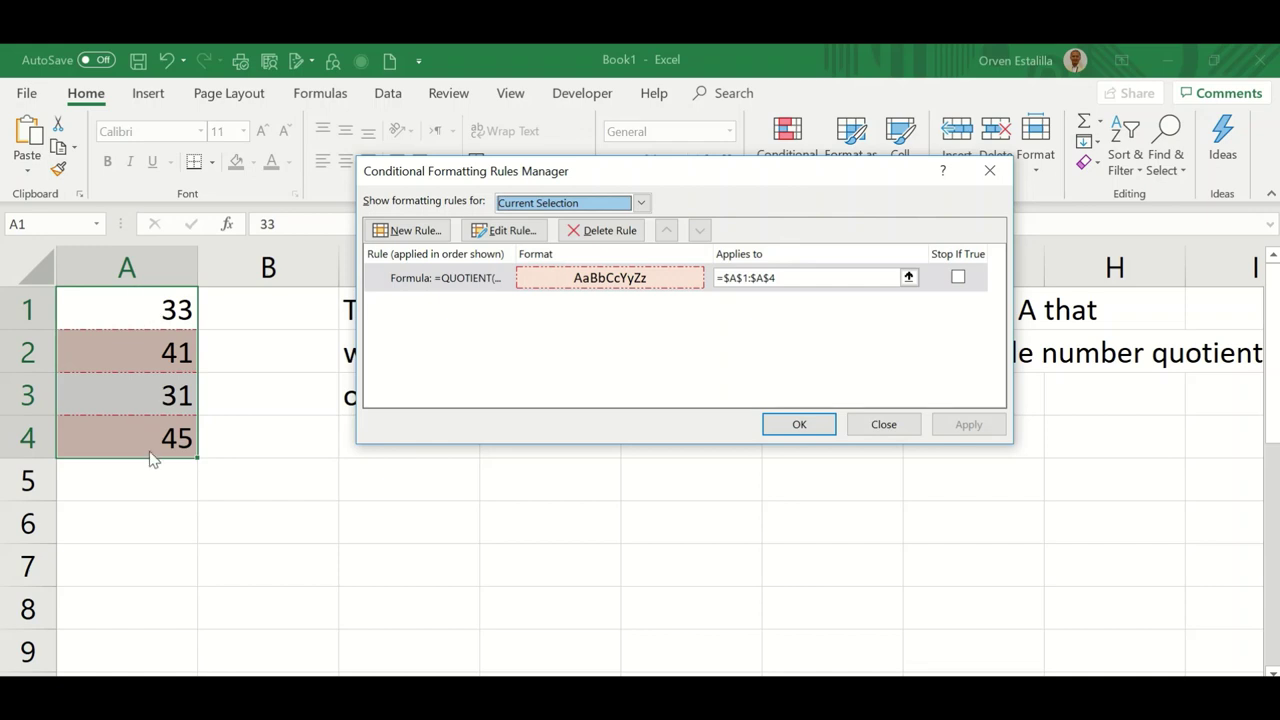
click(799, 425)
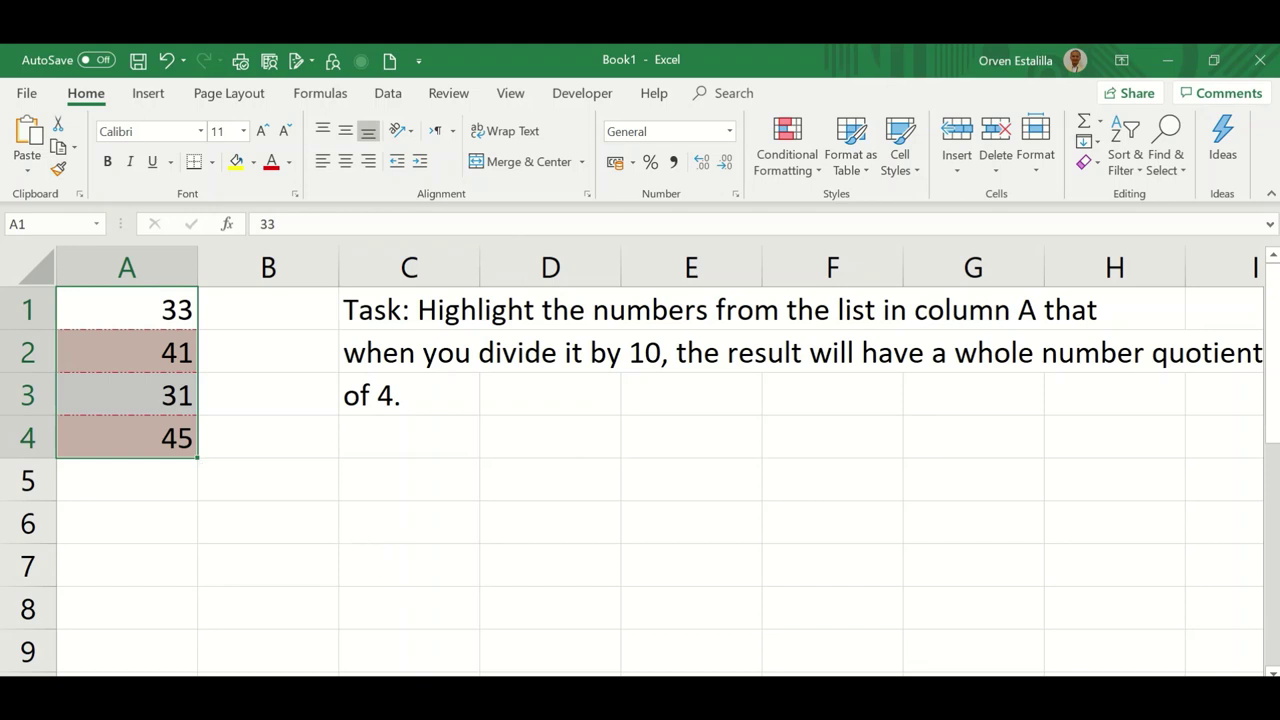
- Try 3 as the quotient compared in the new rule's formula, and restore it to 4
mouse_move(600, 50)
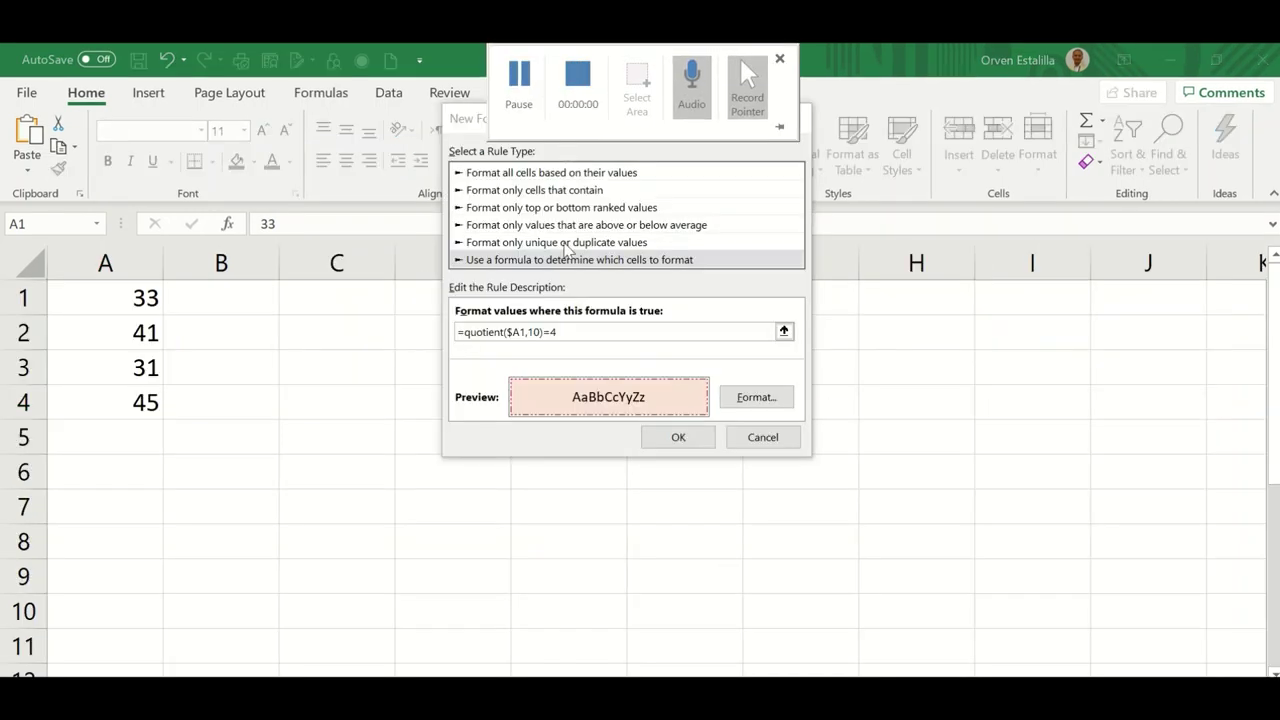
key(BackSpace)
text(3)
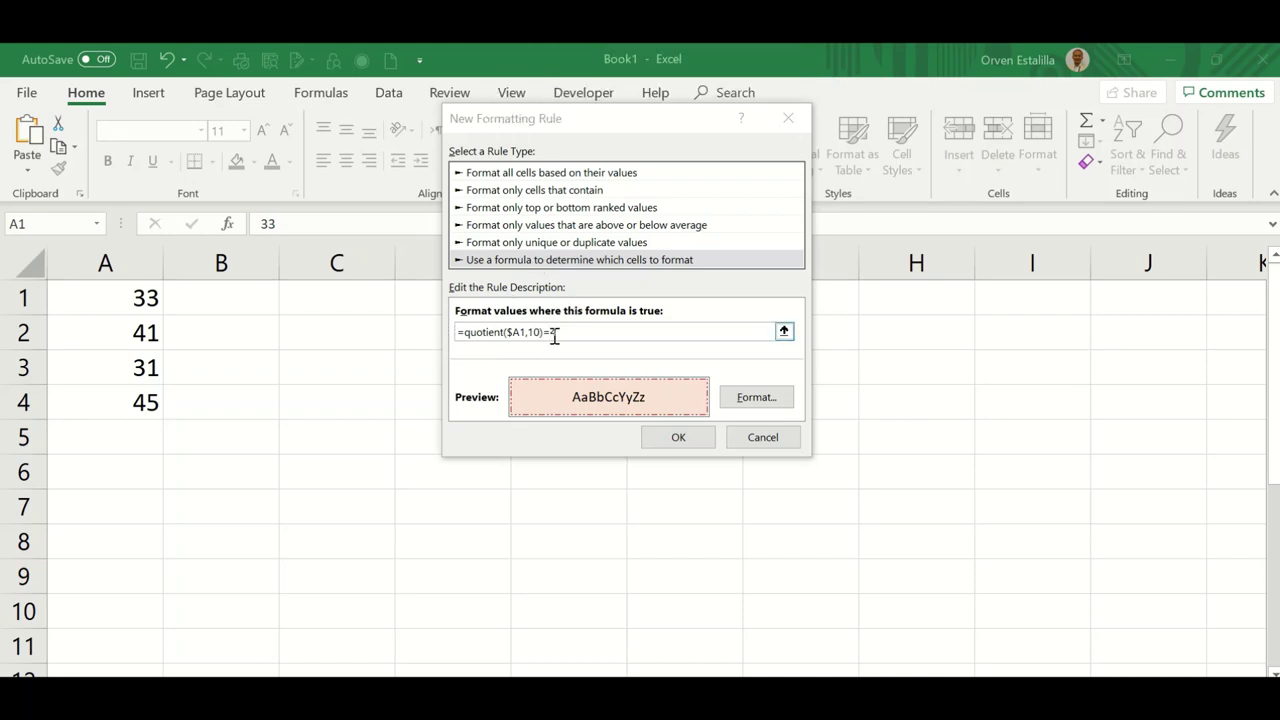
key(BackSpace)
text(4)
- Place the insertion point directly after the equals sign at the start of the rule's formula
click(463, 334)
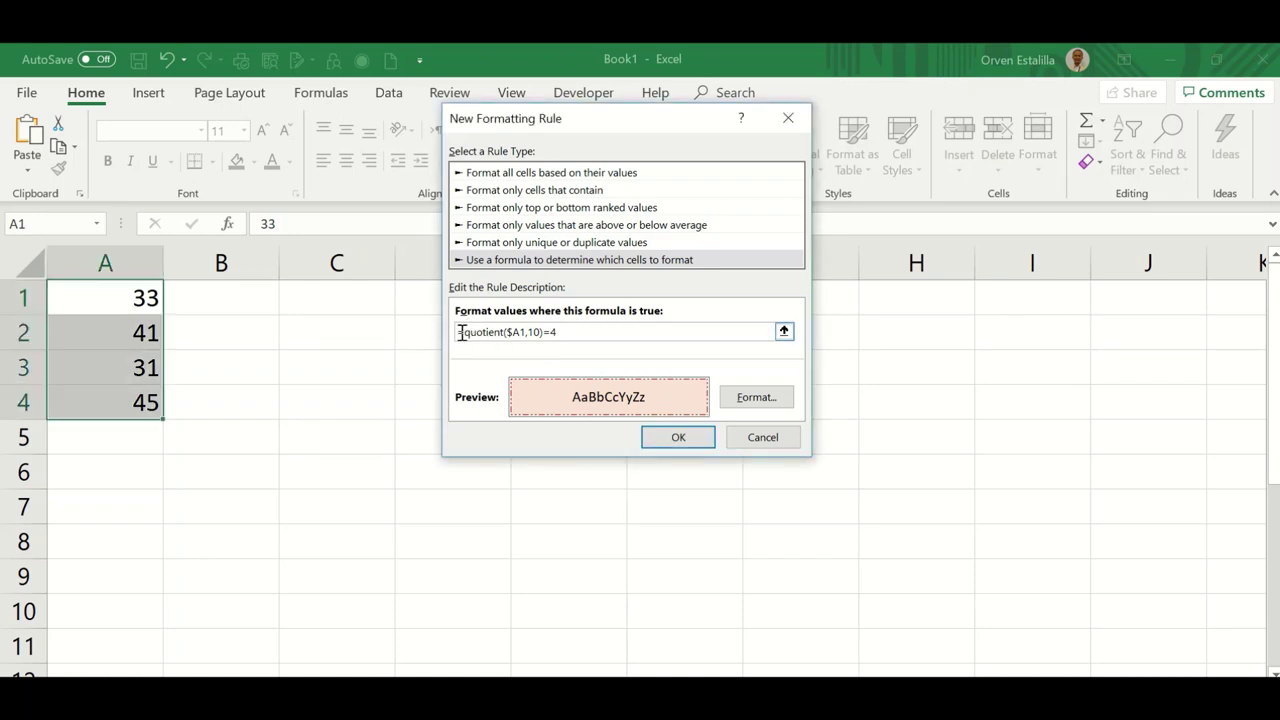